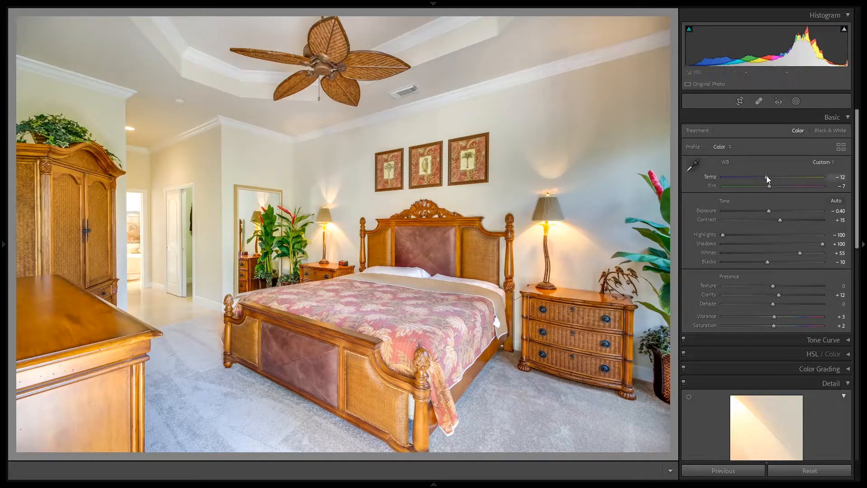
- Try a global white balance temperature of -34 for the whole photo, and undo it
{"action": "left_click_drag", "start_coordinate": [766, 176], "coordinate": [756, 177]}
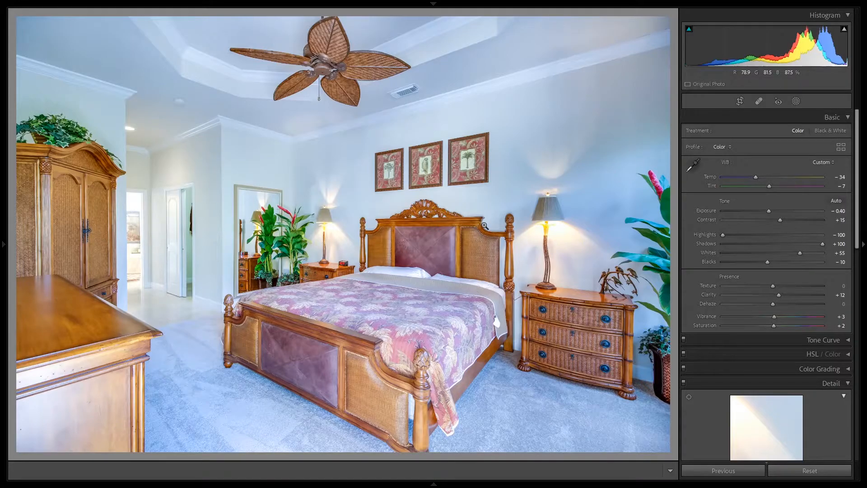
{"action": "key", "text": "ctrl+z"}
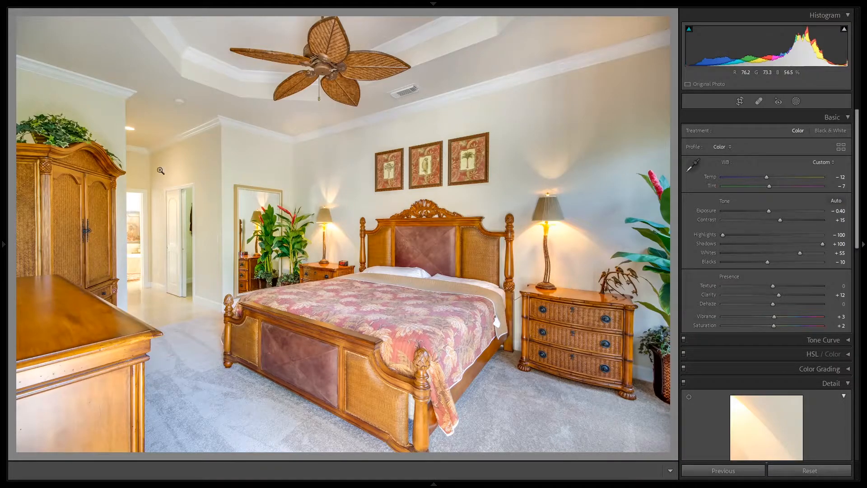
- Create a new brush mask and set its temperature to -100
{"action": "key", "text": "k"}
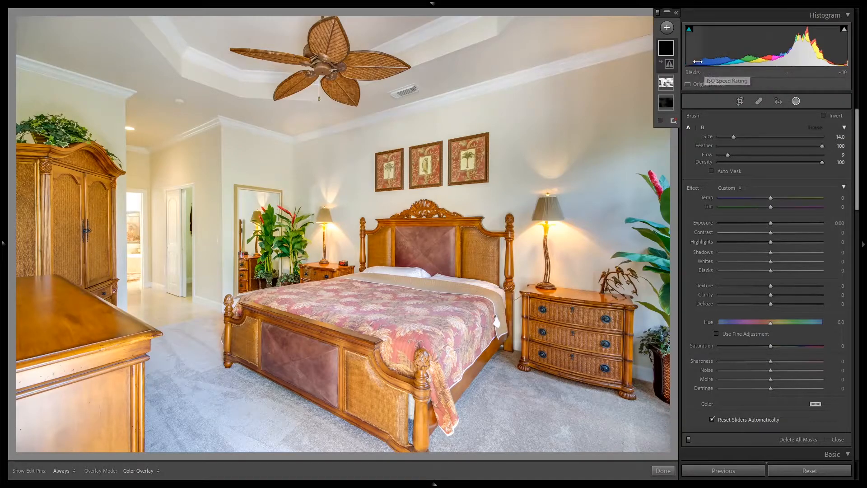
{"action": "left_click", "coordinate": [672, 28]}
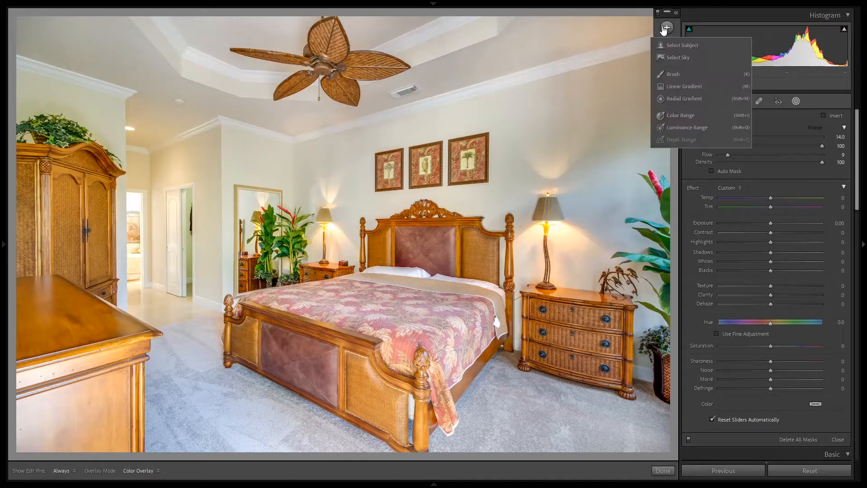
{"action": "left_click", "coordinate": [699, 74]}
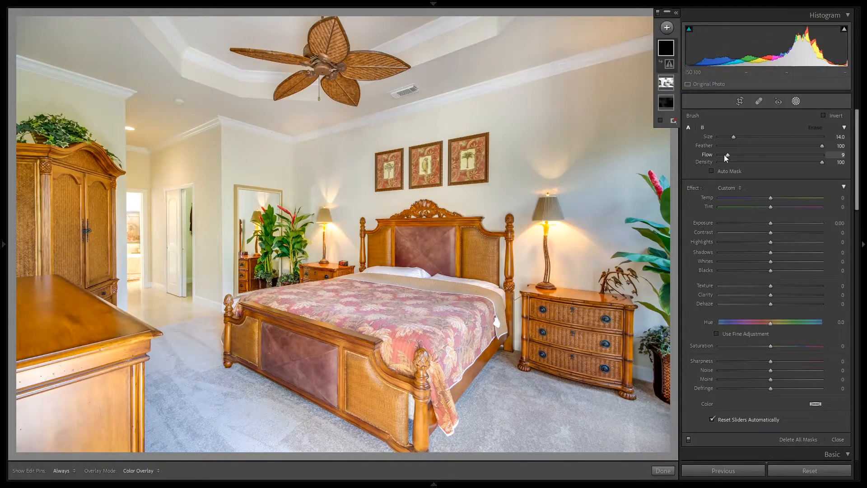
{"action": "left_click_drag", "start_coordinate": [724, 197], "coordinate": [718, 198]}
- Begin painting the cooling brush on the hallway wall corner near the mirror, toggling the edit pins to check the area
{"action": "key", "text": "h"}
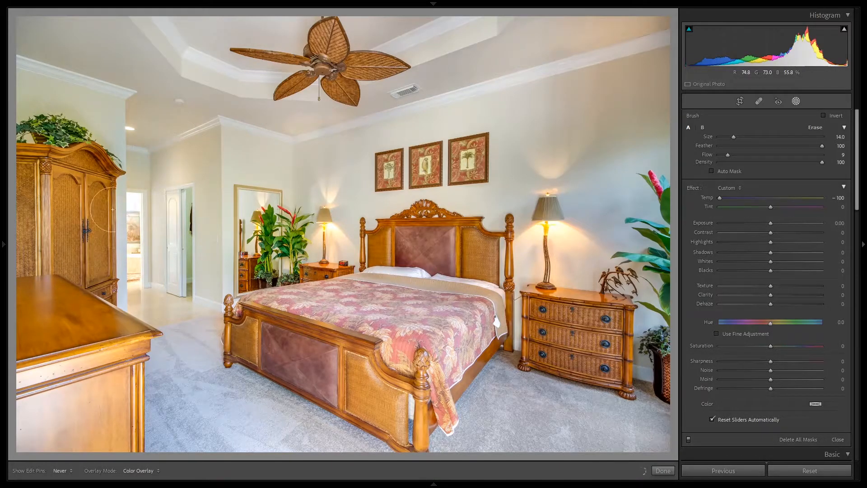
{"action": "left_click", "coordinate": [221, 148]}
{"action": "key", "text": "h"}
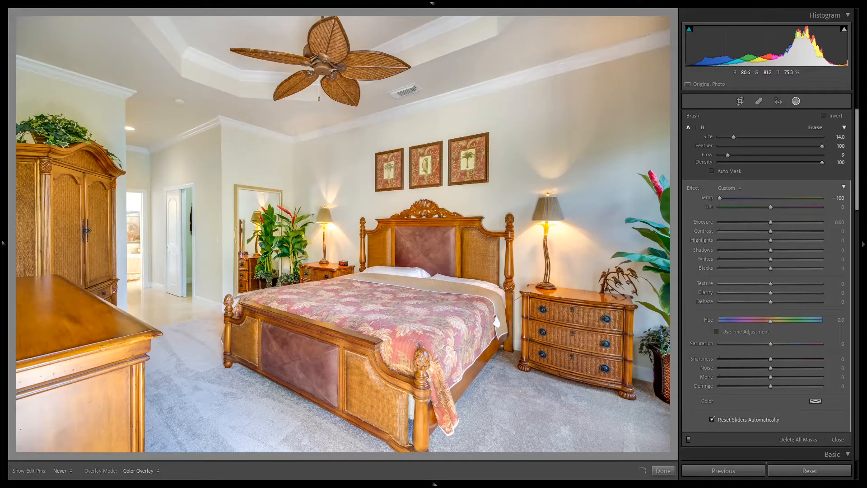
{"action": "key", "text": "h"}
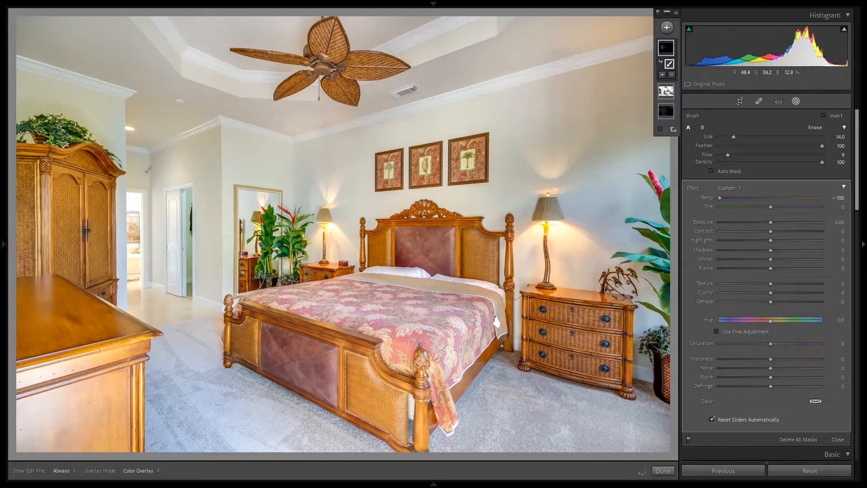
{"action": "key", "text": "h"}
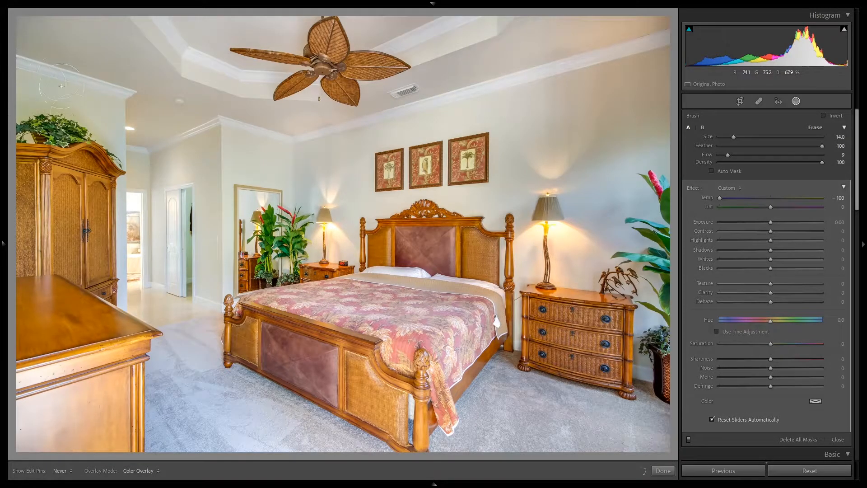
{"action": "key", "text": "h"}
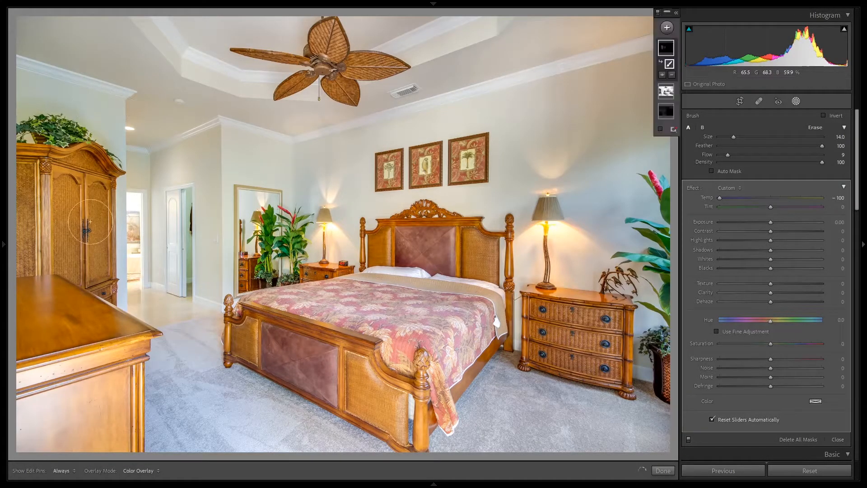
{"action": "key", "text": "h"}
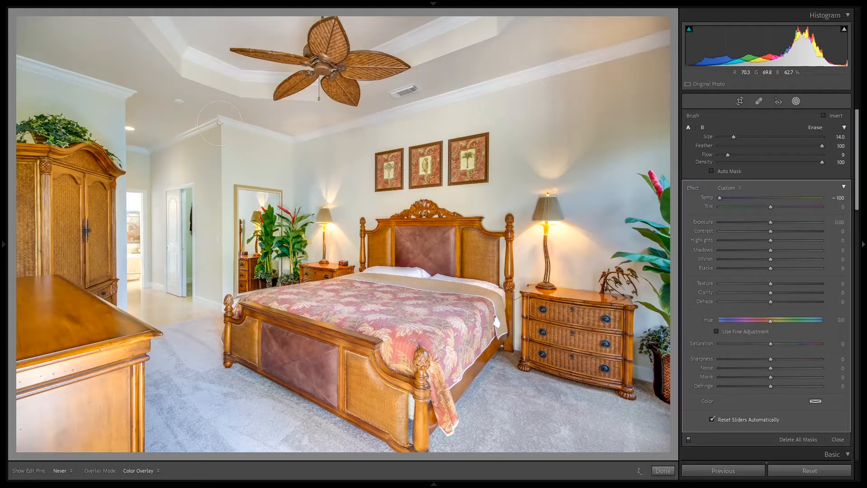
- Paint the cooling brush over the hallway walls, the floor by the doorway and the wall above the armoire
{"action": "left_click_drag", "start_coordinate": [219, 123], "coordinate": [219, 245]}
{"action": "mouse_move", "coordinate": [145, 173]}
{"action": "left_mouse_down"}
{"action": "mouse_move", "coordinate": [132, 313]}
{"action": "mouse_move", "coordinate": [145, 288]}
{"action": "left_mouse_up"}
{"action": "left_click_drag", "start_coordinate": [174, 306], "coordinate": [194, 310]}
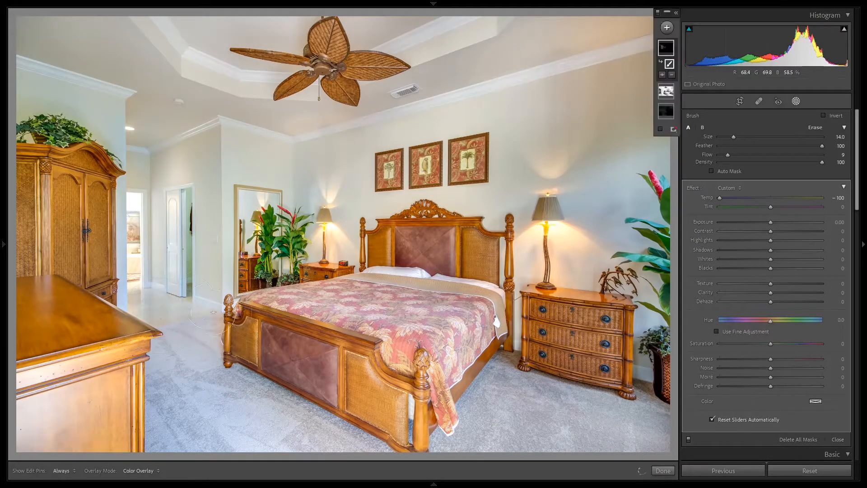
{"action": "left_click_drag", "start_coordinate": [159, 134], "coordinate": [164, 127]}
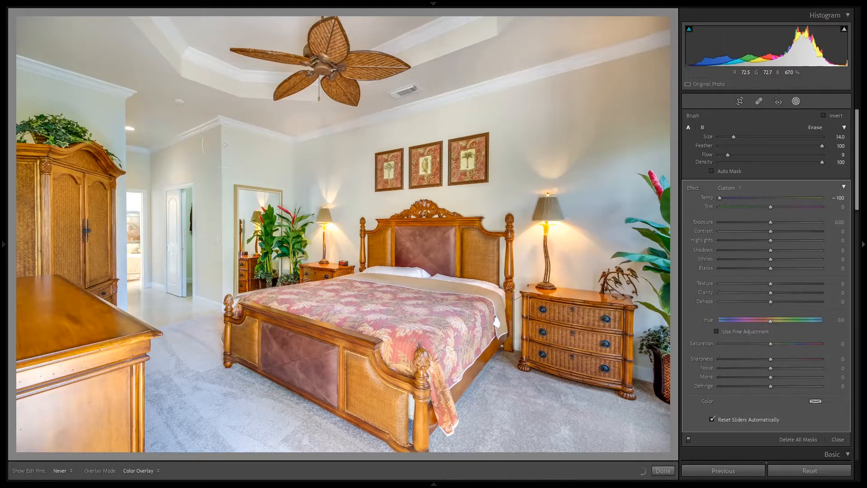
{"action": "left_click_drag", "start_coordinate": [222, 139], "coordinate": [223, 141]}
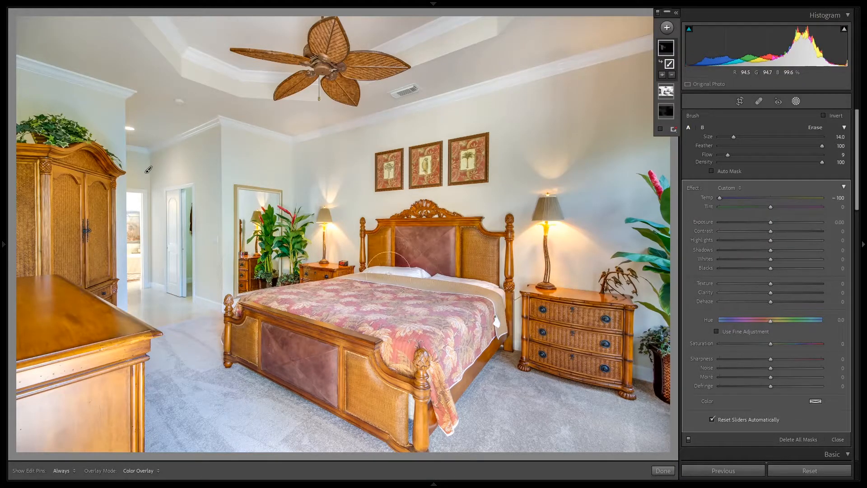
{"action": "key", "text": "h"}
{"action": "mouse_move", "coordinate": [91, 118]}
{"action": "left_mouse_down"}
{"action": "mouse_move", "coordinate": [42, 82]}
{"action": "mouse_move", "coordinate": [88, 87]}
{"action": "mouse_move", "coordinate": [124, 144]}
{"action": "mouse_move", "coordinate": [37, 121]}
{"action": "left_mouse_up"}
{"action": "key", "text": "h"}
- Enlarge the brush to size 23 and paint over the back wall, around the framed pictures and both bedside lamps
{"action": "scroll", "coordinate": [586, 72], "scroll_direction": "up", "scroll_amount": 9}
{"action": "mouse_move", "coordinate": [588, 80]}
{"action": "left_mouse_down"}
{"action": "mouse_move", "coordinate": [655, 4]}
{"action": "mouse_move", "coordinate": [651, 124]}
{"action": "mouse_move", "coordinate": [665, 58]}
{"action": "mouse_move", "coordinate": [570, 45]}
{"action": "mouse_move", "coordinate": [638, 39]}
{"action": "mouse_move", "coordinate": [649, 59]}
{"action": "mouse_move", "coordinate": [636, 11]}
{"action": "mouse_move", "coordinate": [590, 133]}
{"action": "left_mouse_up"}
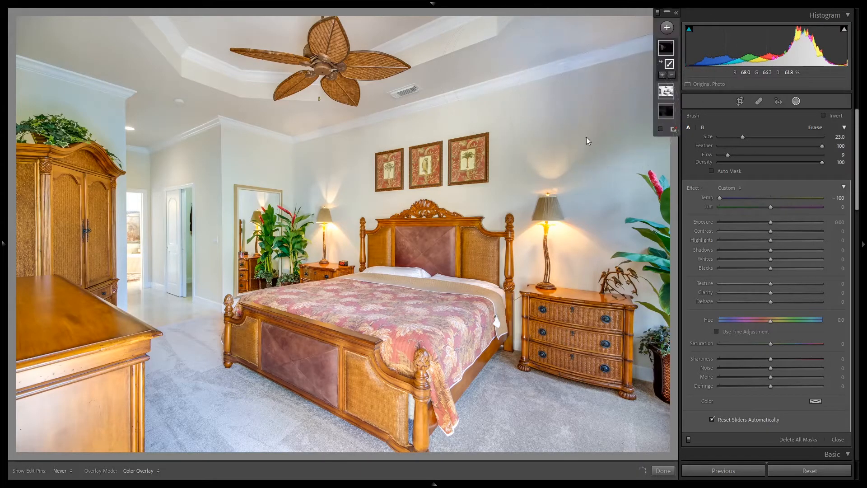
{"action": "mouse_move", "coordinate": [451, 168]}
{"action": "left_mouse_down"}
{"action": "mouse_move", "coordinate": [540, 142]}
{"action": "mouse_move", "coordinate": [396, 200]}
{"action": "left_mouse_up"}
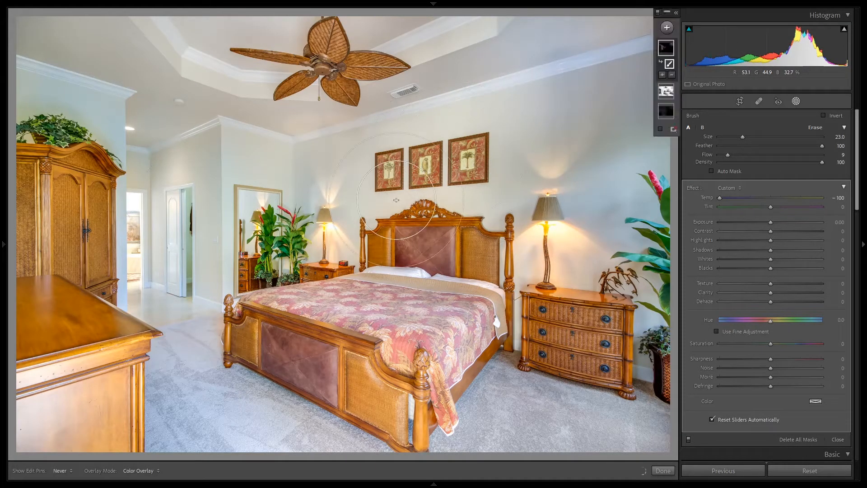
{"action": "left_click", "coordinate": [324, 208]}
{"action": "left_click", "coordinate": [549, 195]}
{"action": "left_click_drag", "start_coordinate": [548, 195], "coordinate": [542, 234]}
{"action": "left_click", "coordinate": [597, 255]}
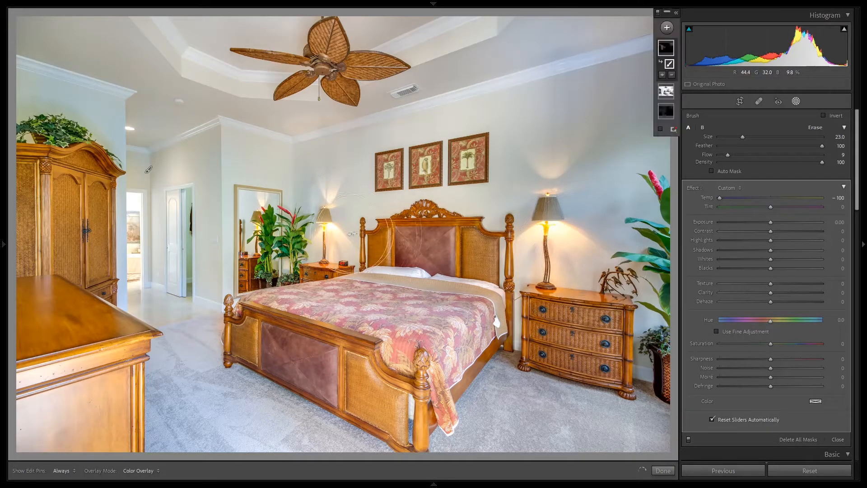
- Paint the cooling brush over the bed, plants, armoire, carpet and the ceiling beside the fan
{"action": "mouse_move", "coordinate": [281, 257]}
{"action": "left_mouse_down"}
{"action": "mouse_move", "coordinate": [289, 248]}
{"action": "mouse_move", "coordinate": [315, 246]}
{"action": "left_mouse_up"}
{"action": "left_click_drag", "start_coordinate": [469, 400], "coordinate": [402, 399]}
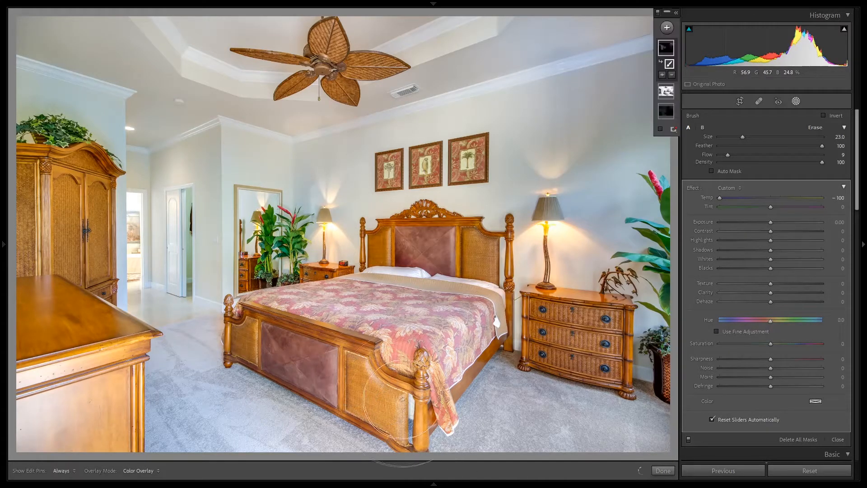
{"action": "left_click_drag", "start_coordinate": [544, 268], "coordinate": [451, 276]}
{"action": "mouse_move", "coordinate": [103, 292]}
{"action": "left_mouse_down"}
{"action": "mouse_move", "coordinate": [118, 217]}
{"action": "mouse_move", "coordinate": [99, 316]}
{"action": "mouse_move", "coordinate": [63, 248]}
{"action": "left_mouse_up"}
{"action": "left_click_drag", "start_coordinate": [150, 442], "coordinate": [181, 361]}
{"action": "mouse_move", "coordinate": [149, 169]}
{"action": "left_mouse_down"}
{"action": "mouse_move", "coordinate": [136, 280]}
{"action": "mouse_move", "coordinate": [194, 337]}
{"action": "left_mouse_up"}
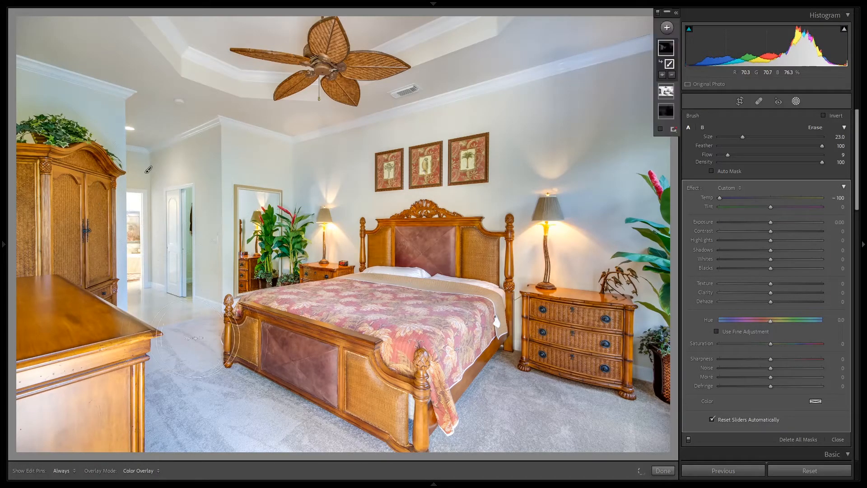
{"action": "left_click_drag", "start_coordinate": [247, 351], "coordinate": [302, 367]}
{"action": "mouse_move", "coordinate": [249, 66]}
{"action": "left_mouse_down"}
{"action": "mouse_move", "coordinate": [94, 71]}
{"action": "mouse_move", "coordinate": [230, 64]}
{"action": "mouse_move", "coordinate": [265, 93]}
{"action": "left_mouse_up"}
{"action": "mouse_move", "coordinate": [289, 61]}
{"action": "left_mouse_down"}
{"action": "mouse_move", "coordinate": [147, 49]}
{"action": "mouse_move", "coordinate": [113, 63]}
{"action": "left_mouse_up"}
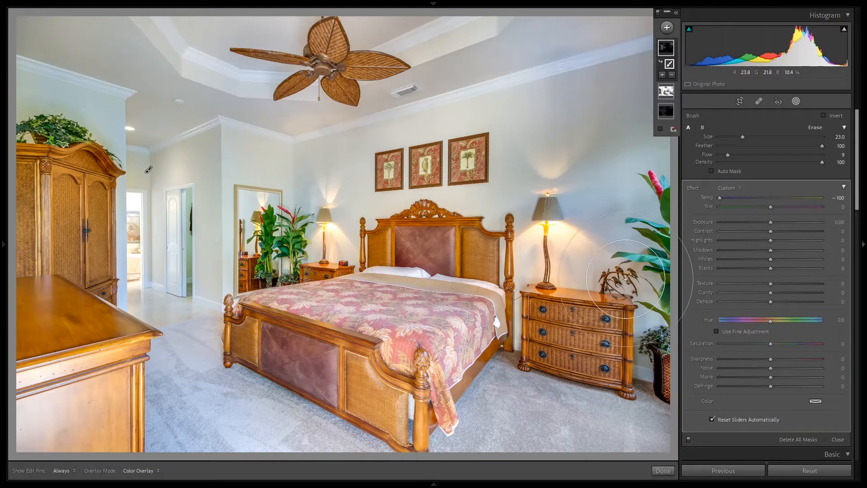
- Reset the brush mask's temperature to 0 to compare the result, and undo the reset
{"action": "double_click", "coordinate": [708, 197]}
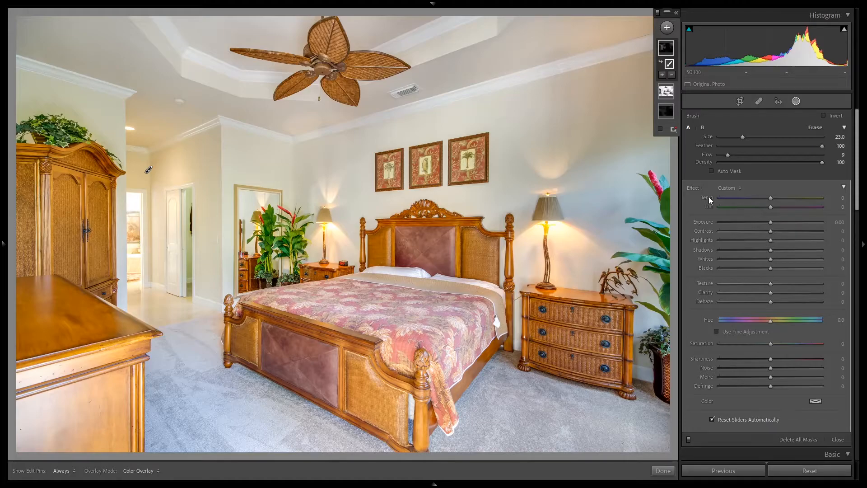
{"action": "key", "text": "ctrl+z"}
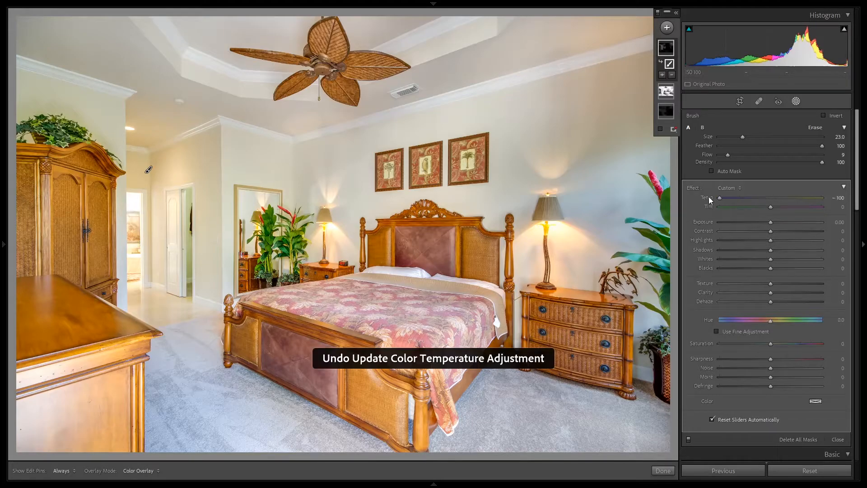